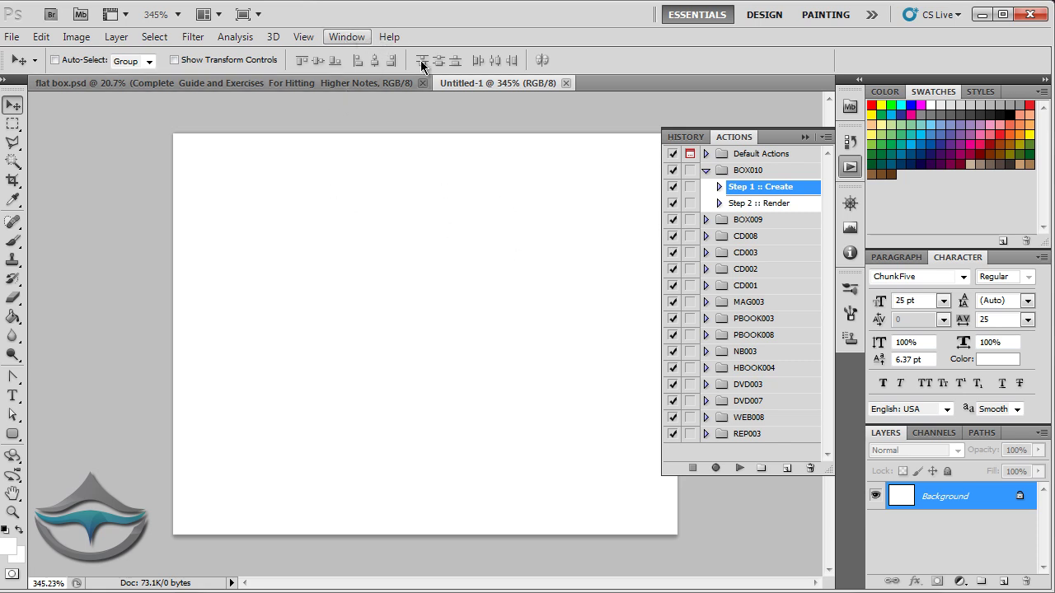
Step: Collapse the floating History/Actions panel so the blank Untitled-1 canvas is clear
click(805, 137)
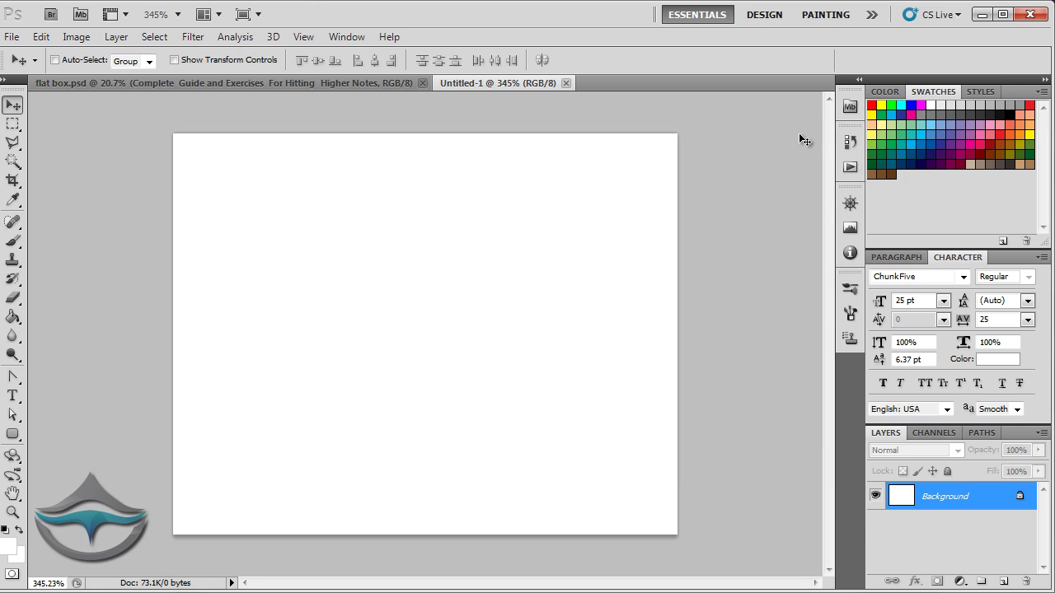
Step: Reopen the Actions panel from Window, expand the BOX010 set and select Step 1 :: Create
click(342, 40)
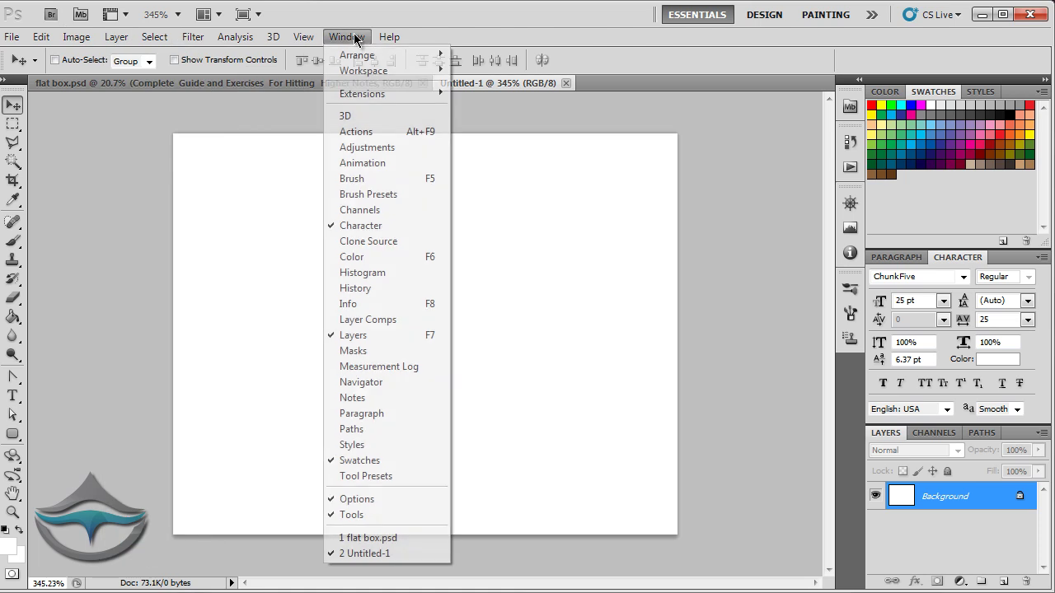
click(395, 134)
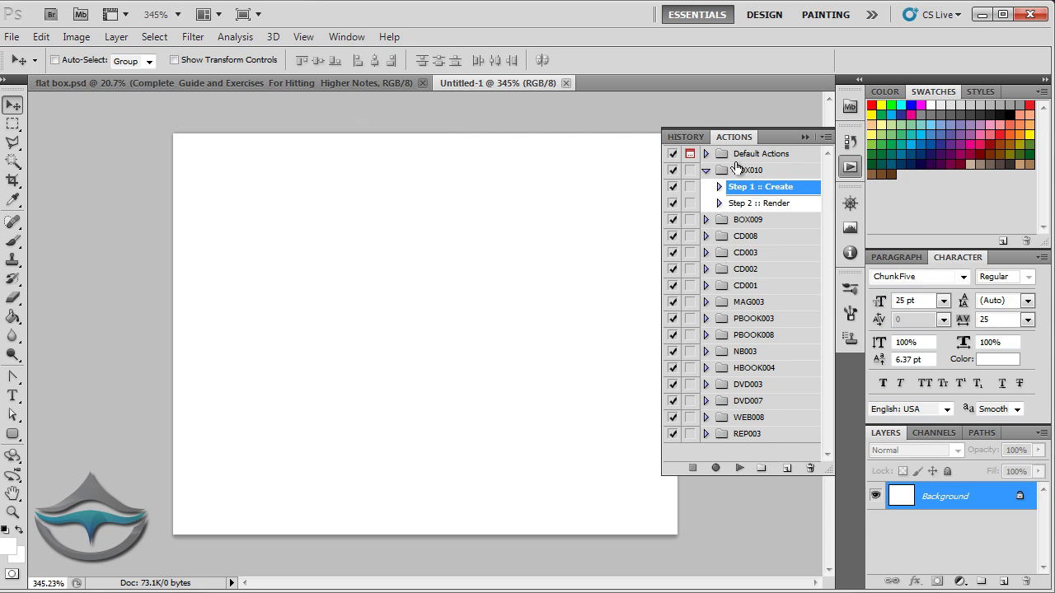
click(705, 170)
click(729, 156)
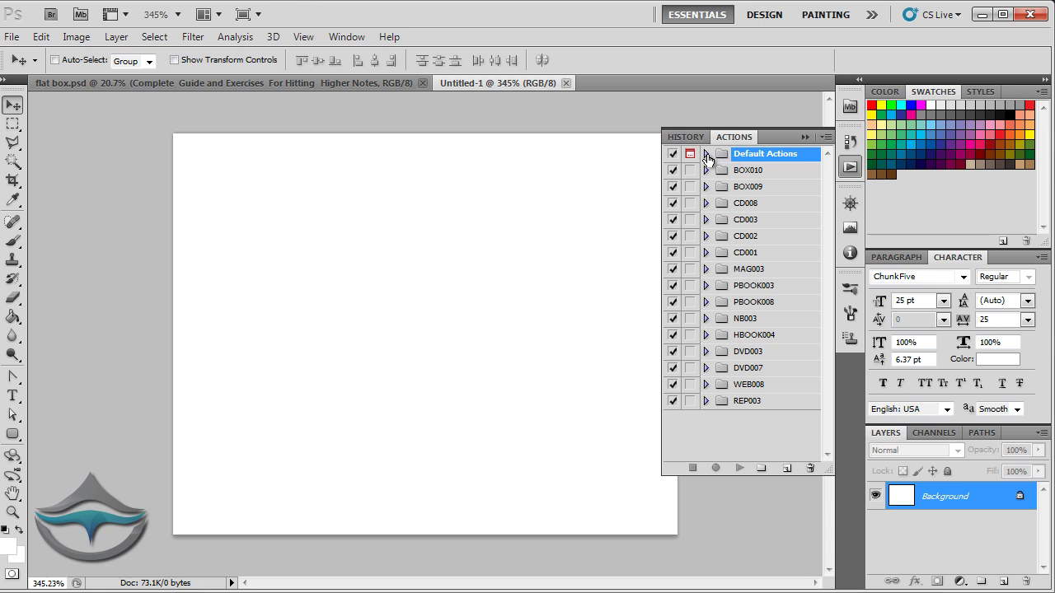
click(705, 154)
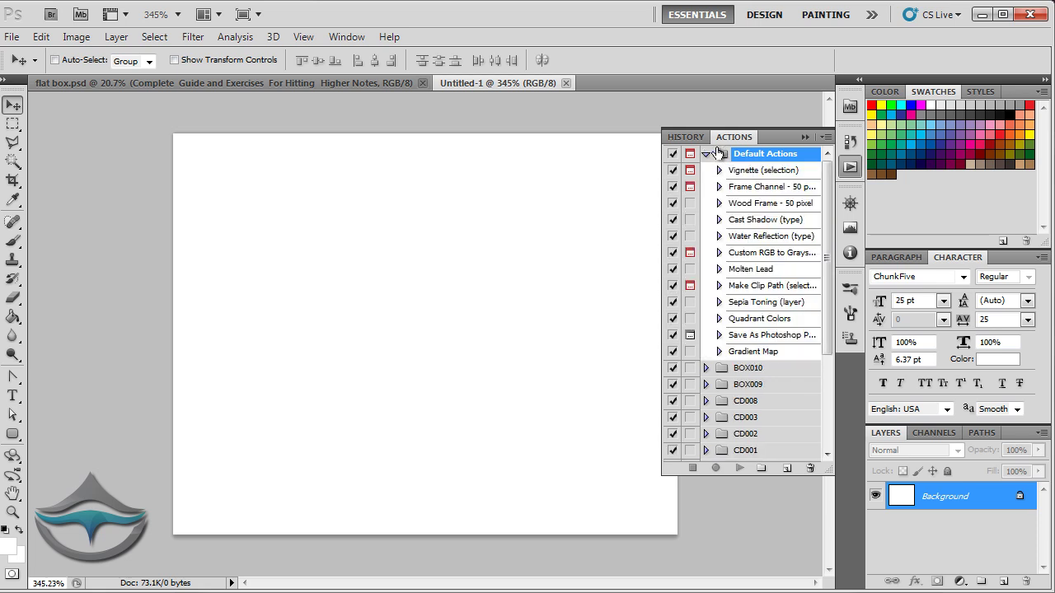
click(706, 154)
click(791, 171)
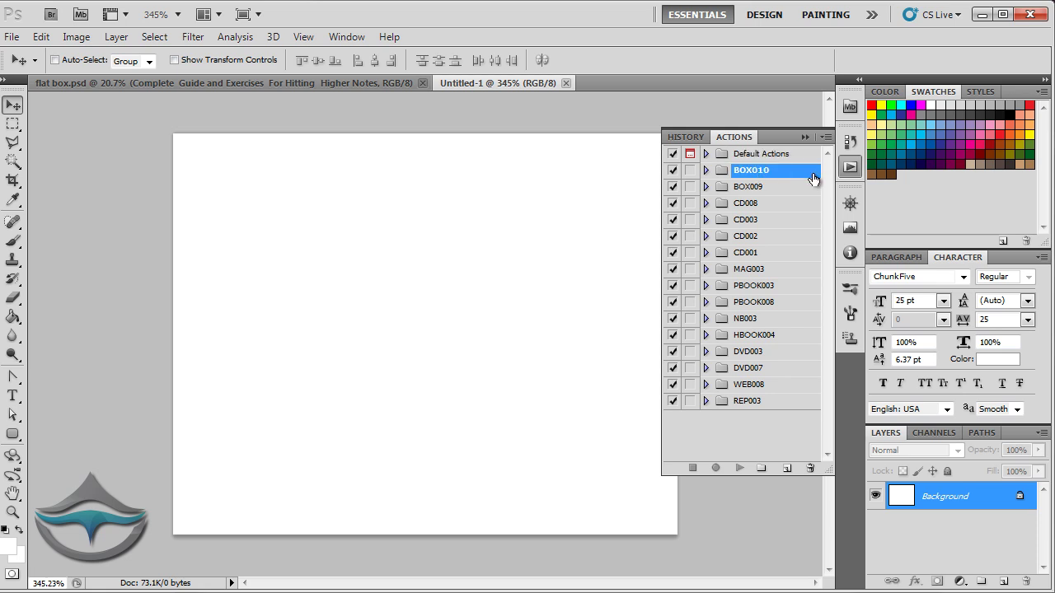
click(706, 170)
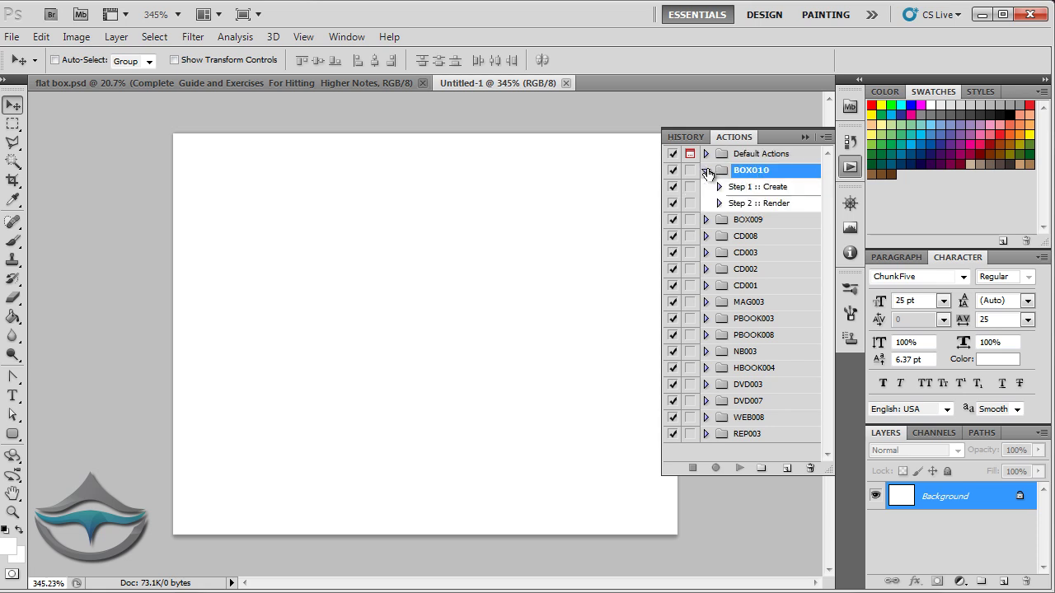
click(754, 190)
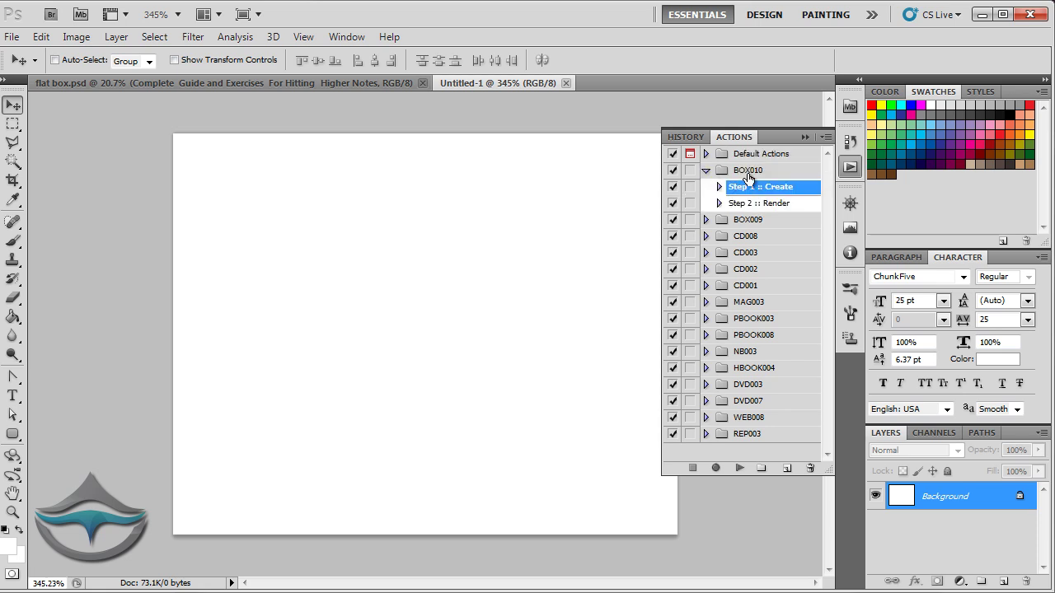
Step: Play Step 1 :: Create to build the SIDE/FRONT template, then select Step 2 :: Render
click(739, 467)
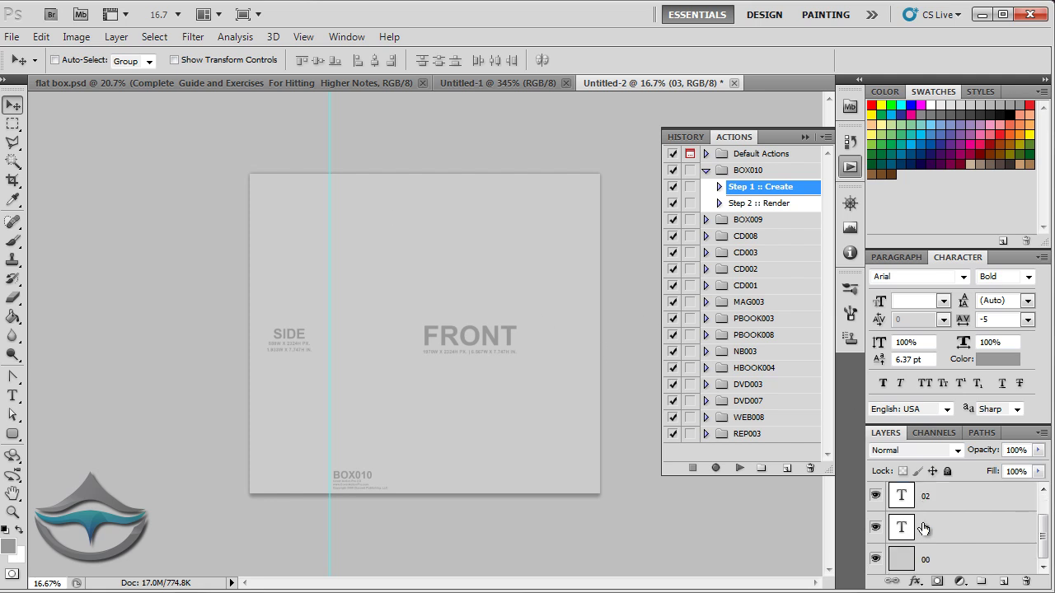
click(922, 529)
click(922, 507)
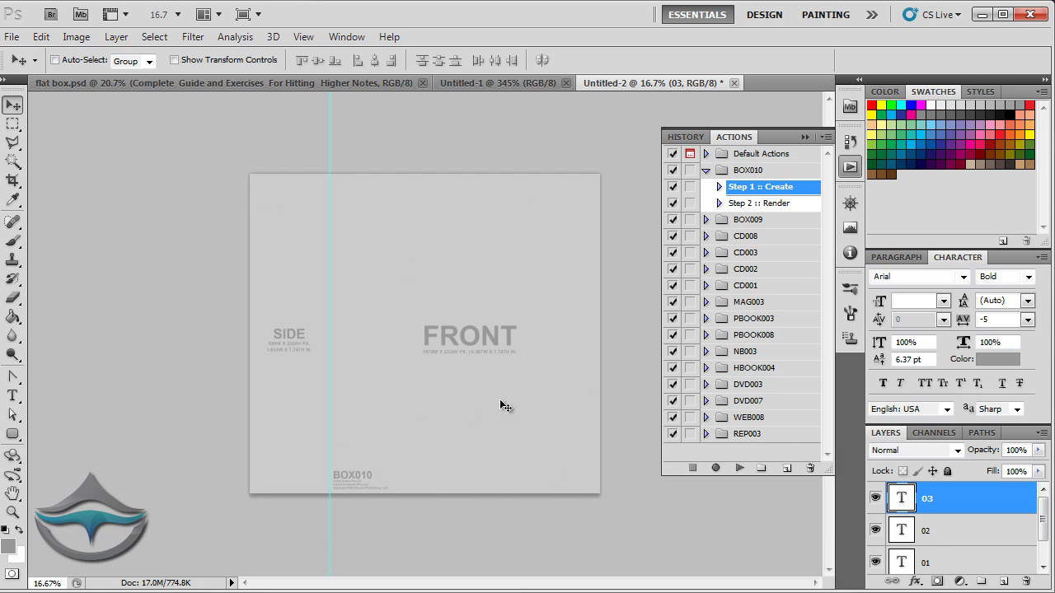
click(738, 206)
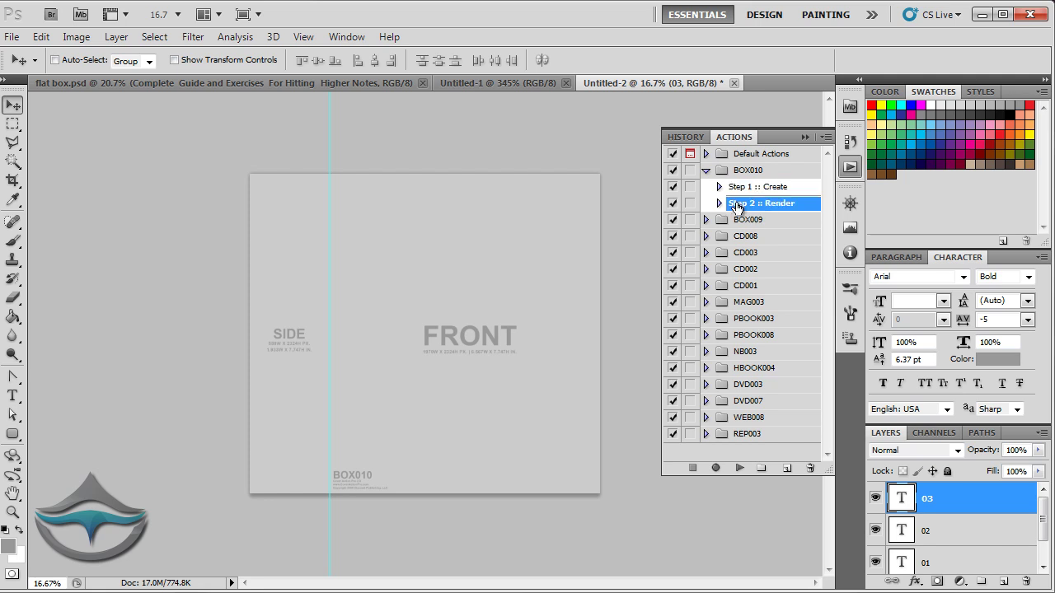
Step: Play Step 2 :: Render to build the grey 3D box, then toggle background layer 00 off and on
click(739, 469)
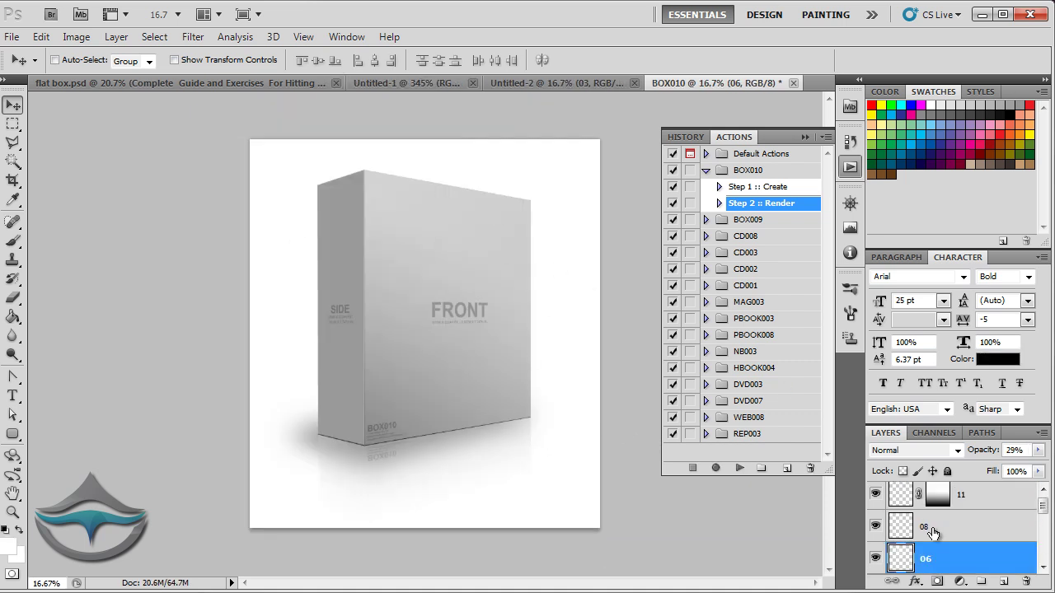
scroll(923, 540, down, 3)
click(874, 561)
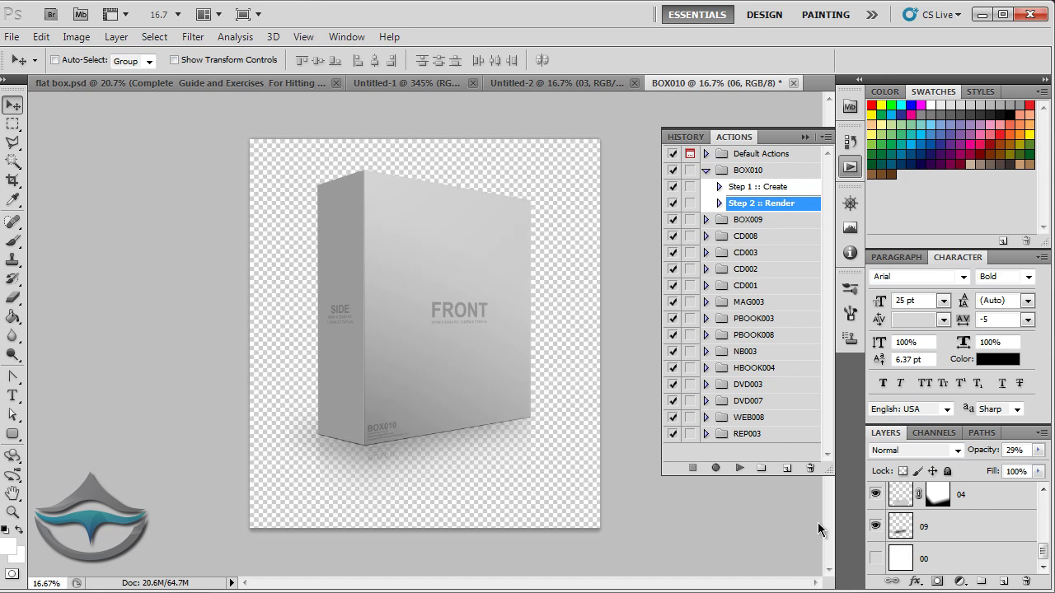
click(875, 560)
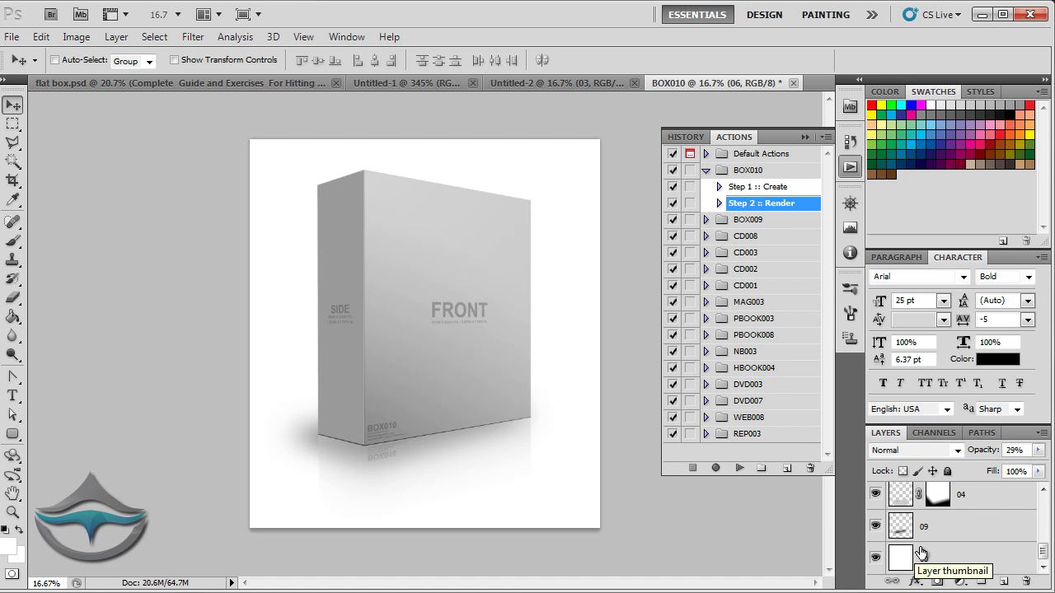
Step: Hide and re-show shadow layer 09 and reflection layer 04, leaving both visible
click(875, 526)
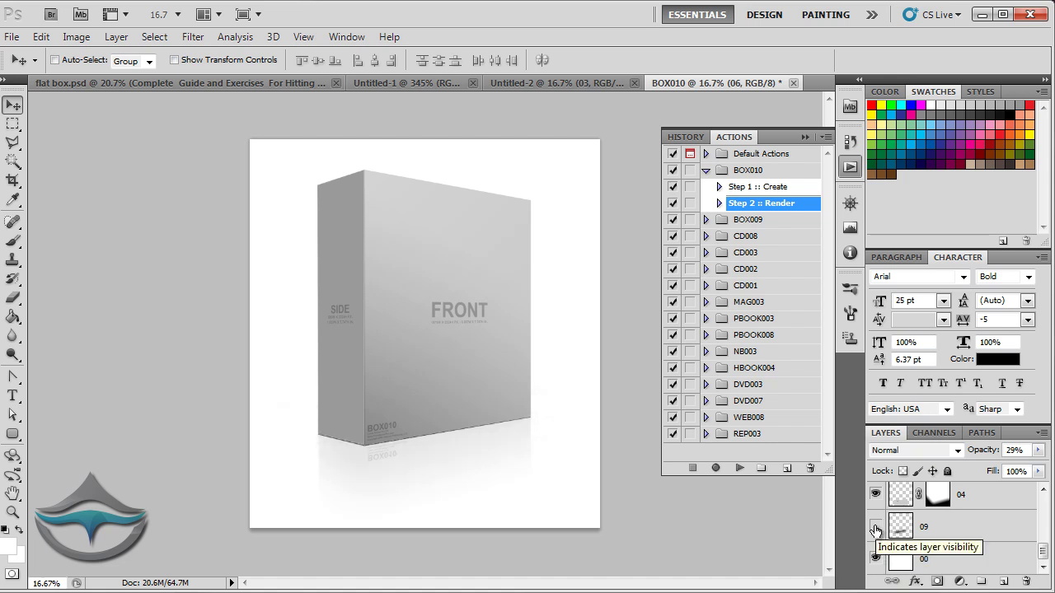
click(875, 527)
click(874, 552)
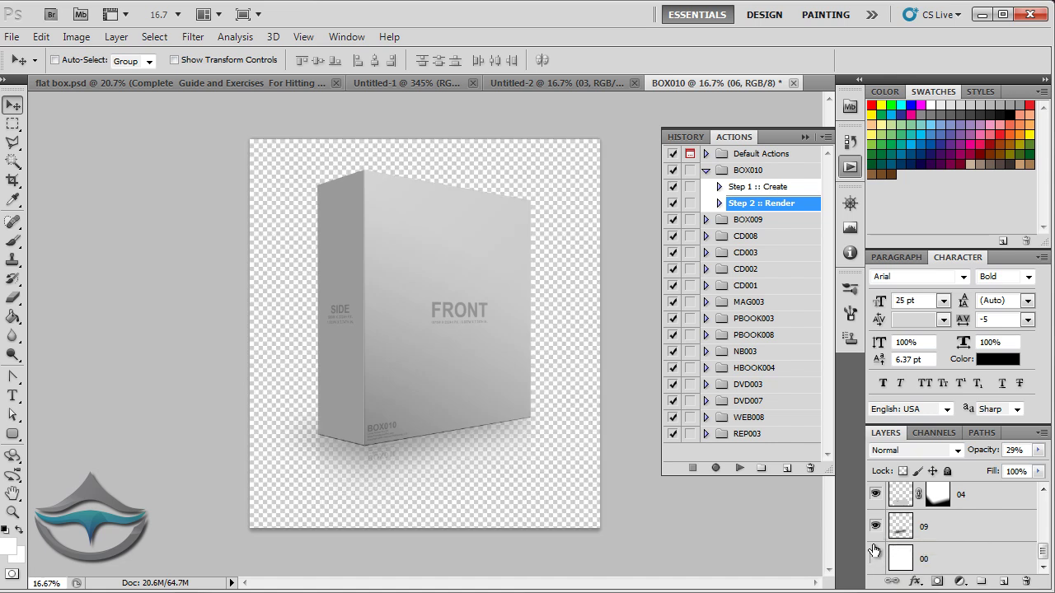
click(875, 526)
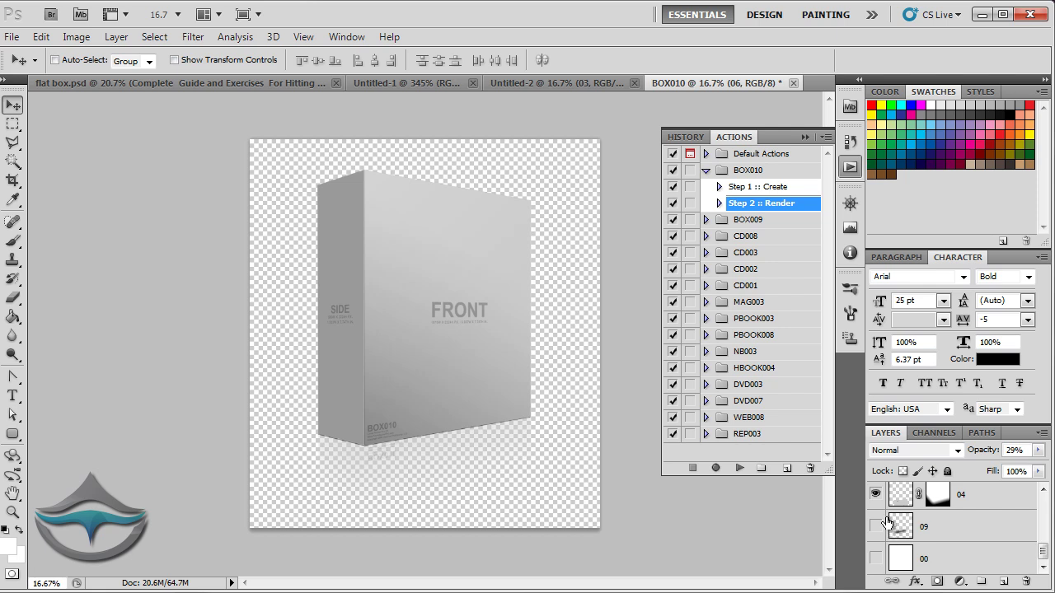
alt+click(875, 555)
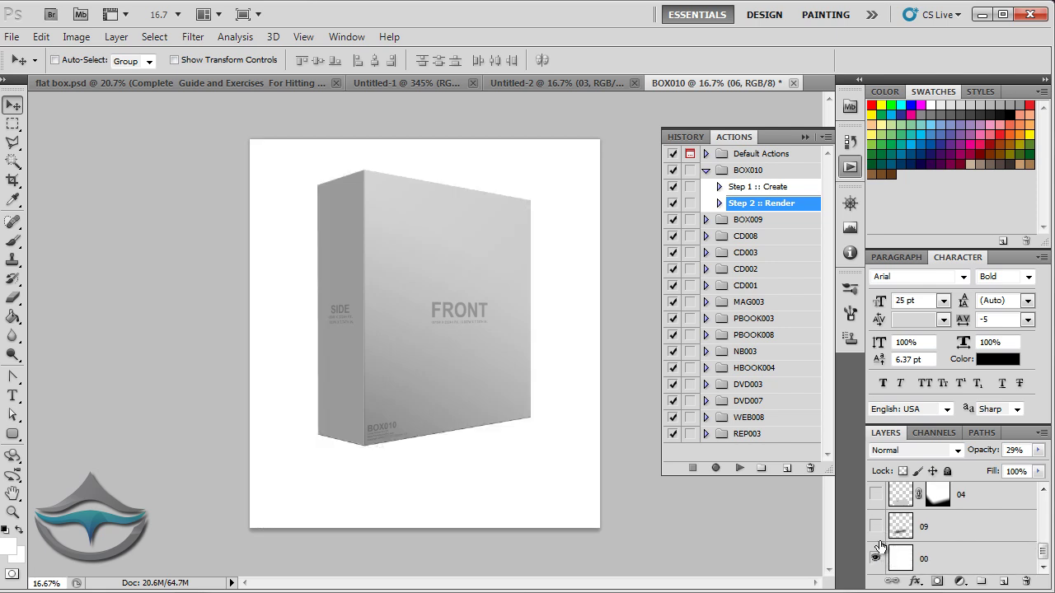
click(875, 494)
click(875, 495)
click(876, 526)
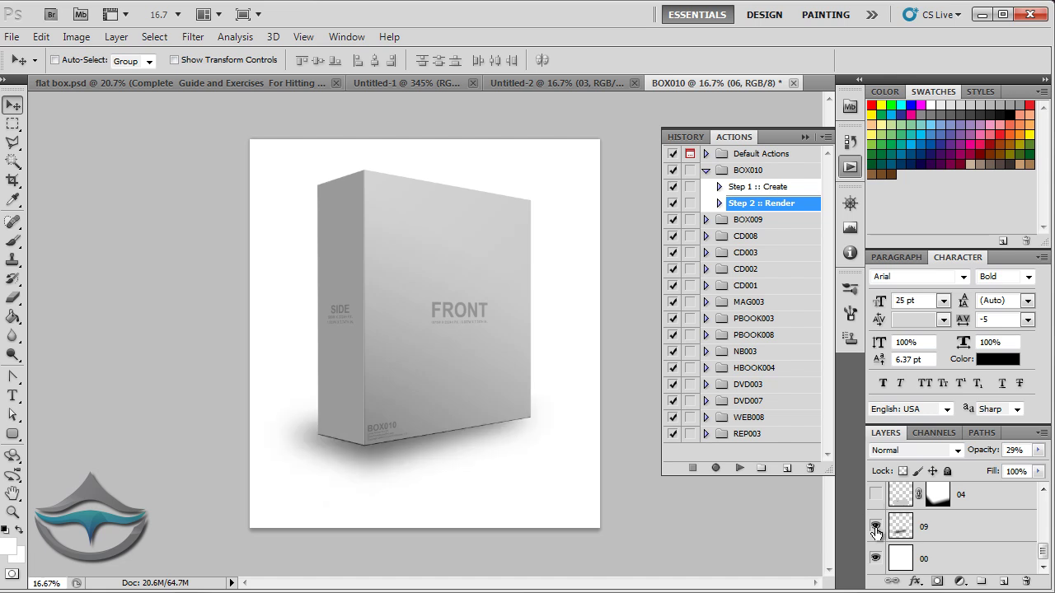
click(876, 526)
scroll(875, 534, up, 1)
scroll(875, 534, down, 1)
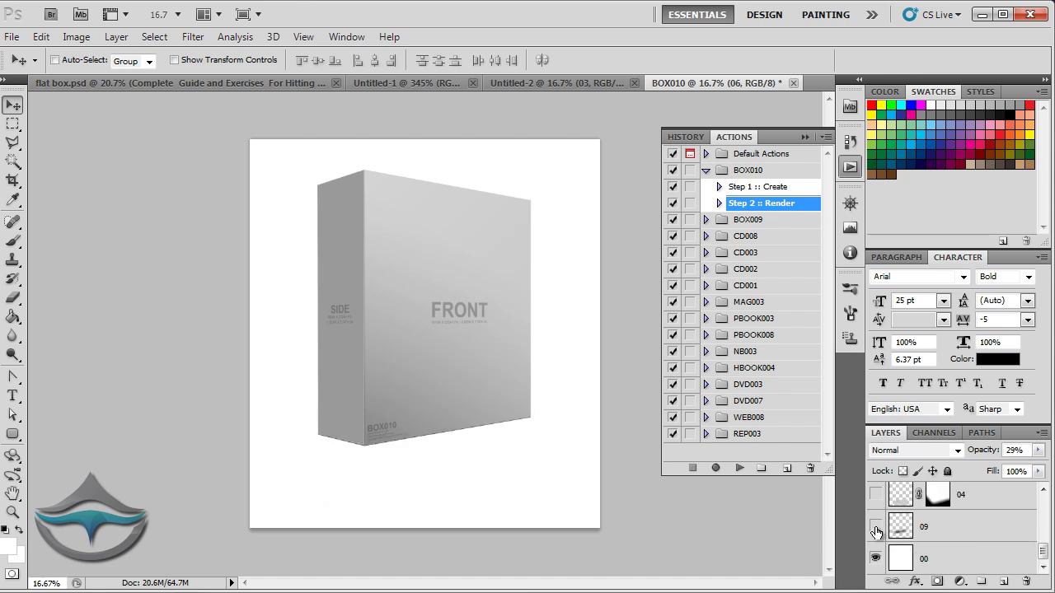
click(875, 527)
click(876, 494)
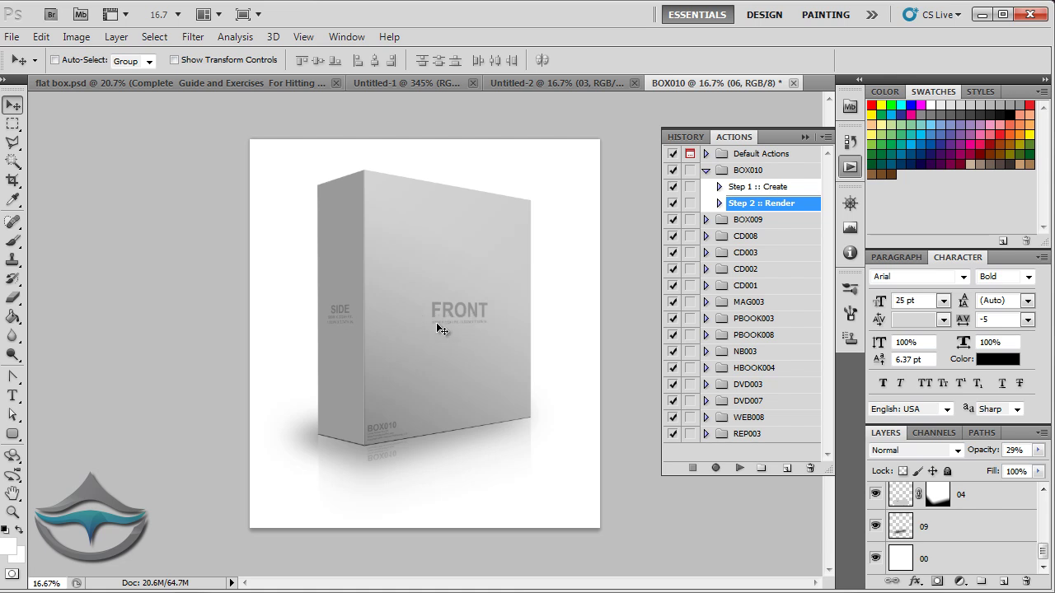
Step: Close the BOX010 template without saving and Untitled-1, then switch to flat box.psd
click(792, 83)
click(539, 308)
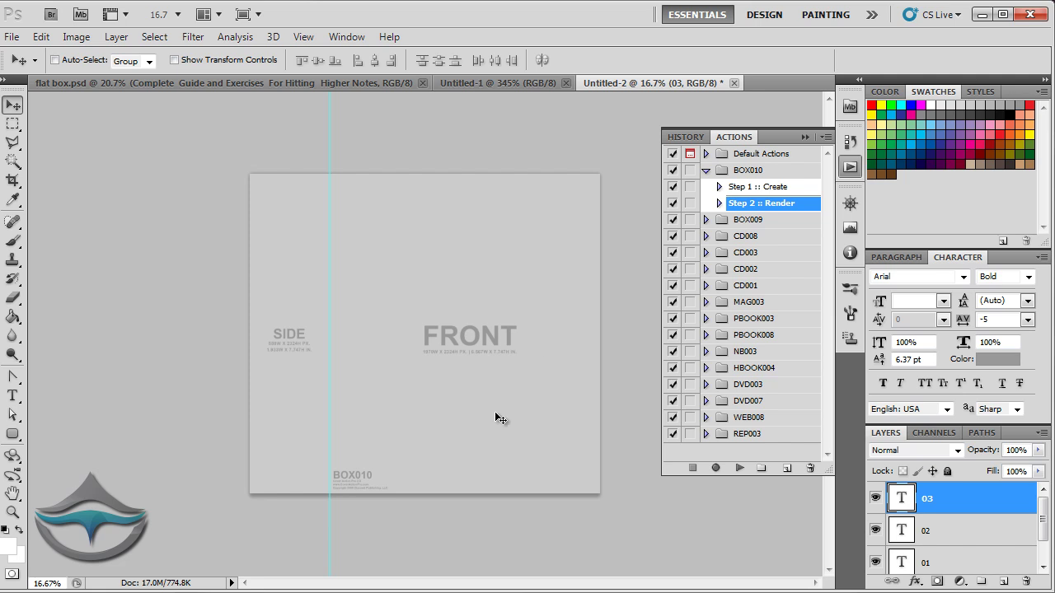
click(562, 83)
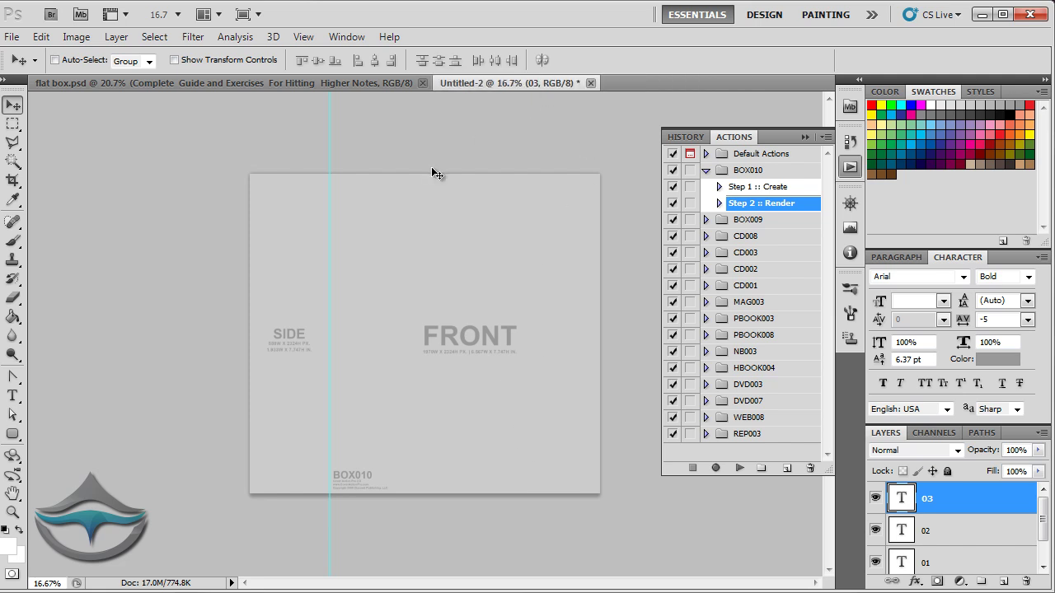
click(349, 86)
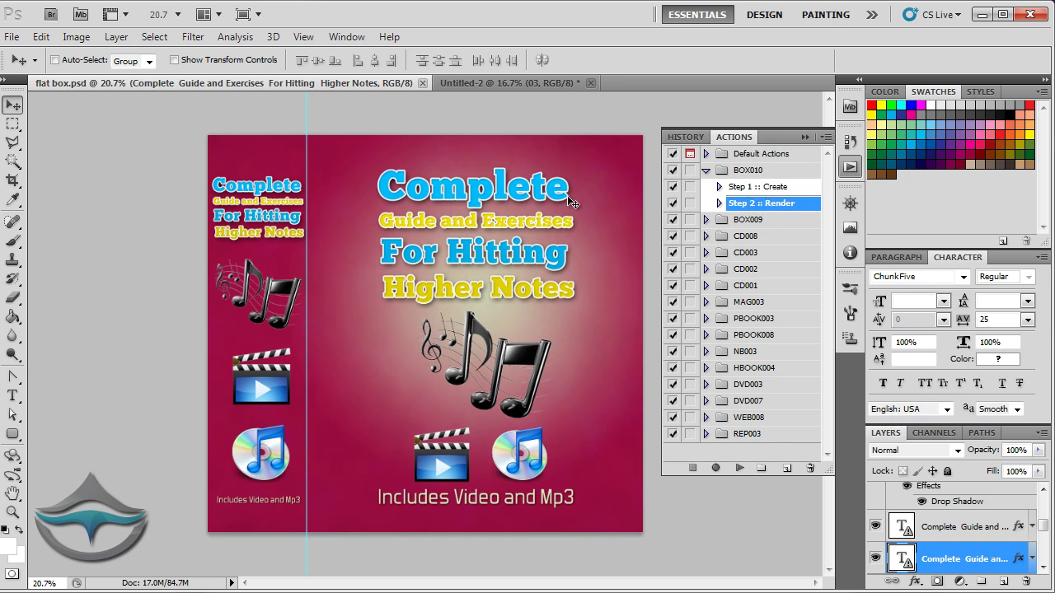
Step: Run BOX010 Render on the pink cover, then hide and select white background layer 00
click(738, 469)
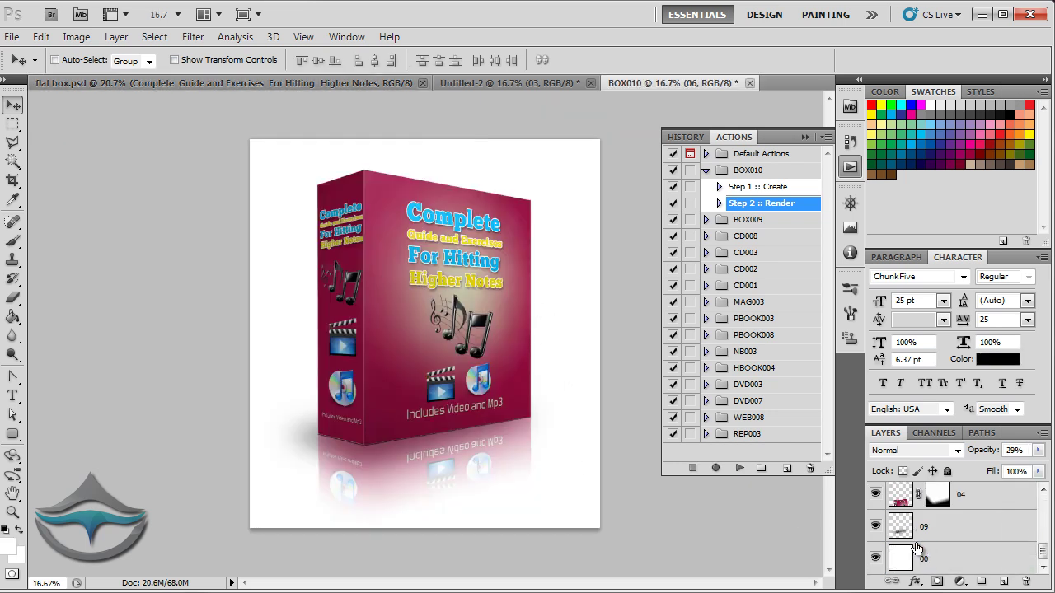
scroll(917, 550, up, 1)
scroll(876, 561, down, 1)
click(875, 559)
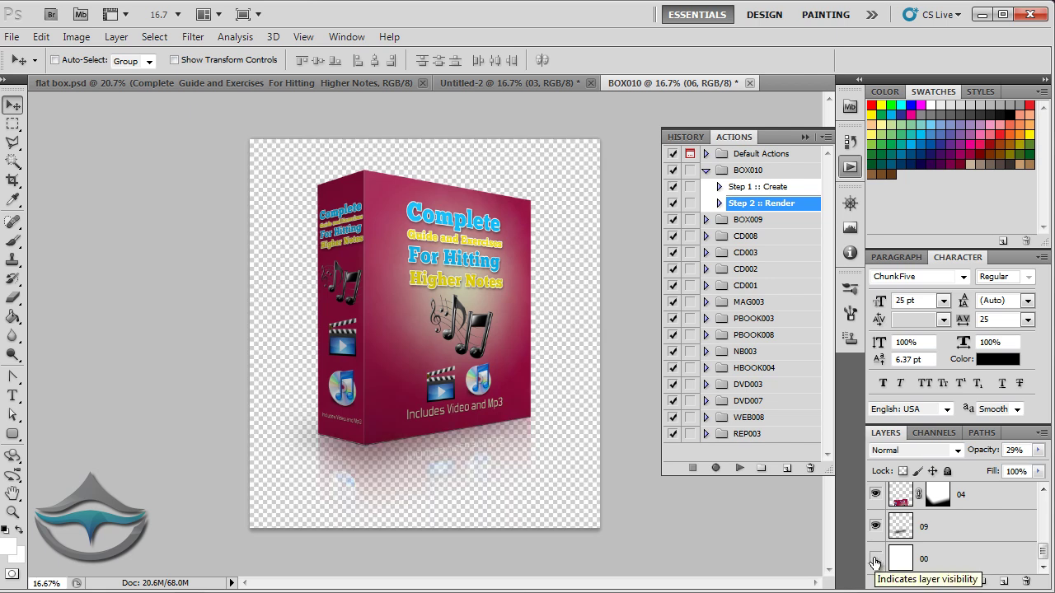
click(956, 562)
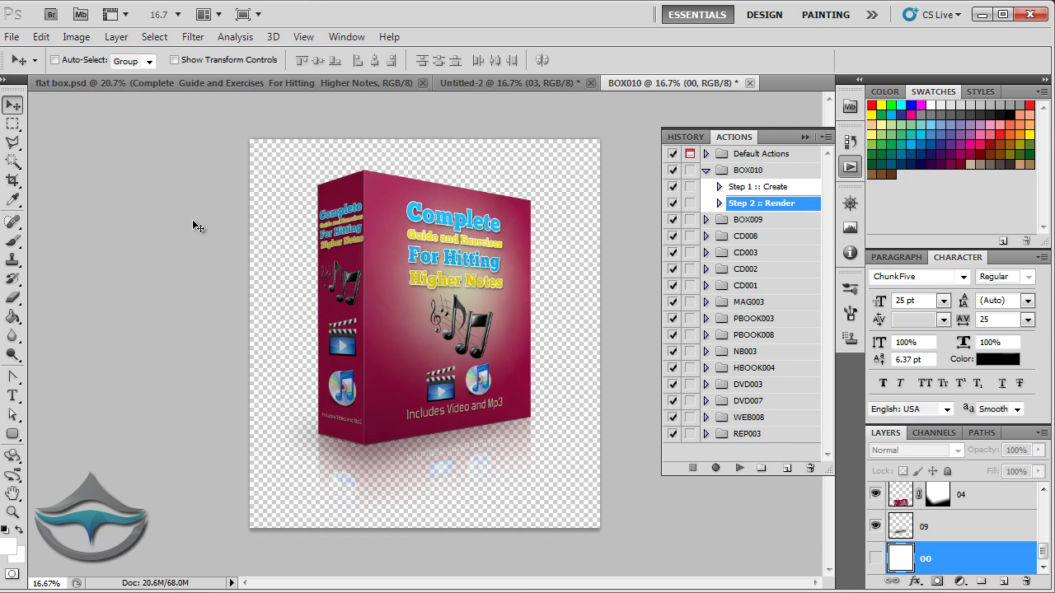
click(11, 37)
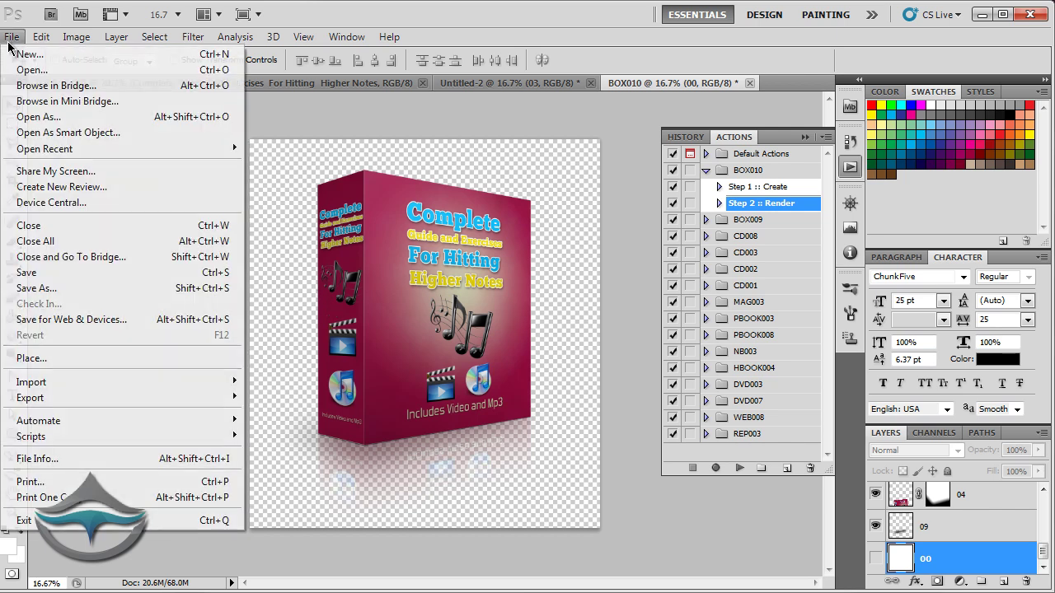
click(136, 288)
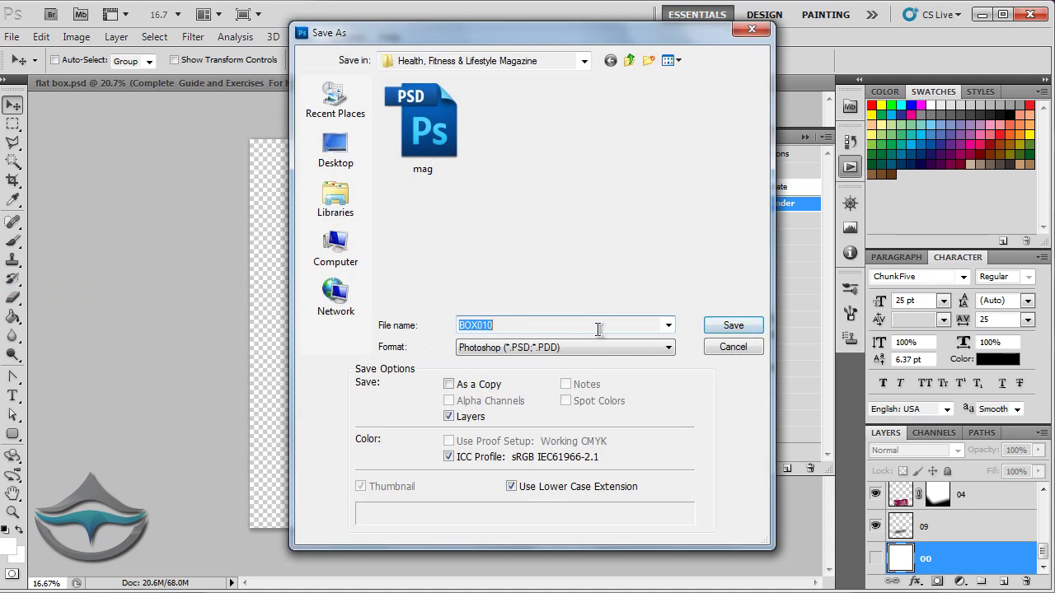
click(614, 351)
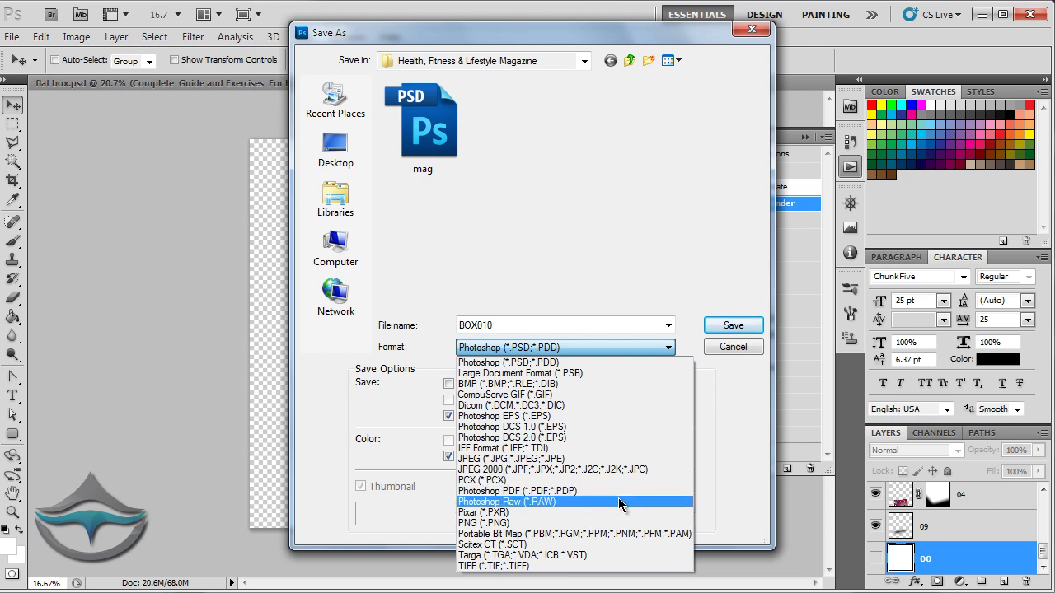
click(628, 524)
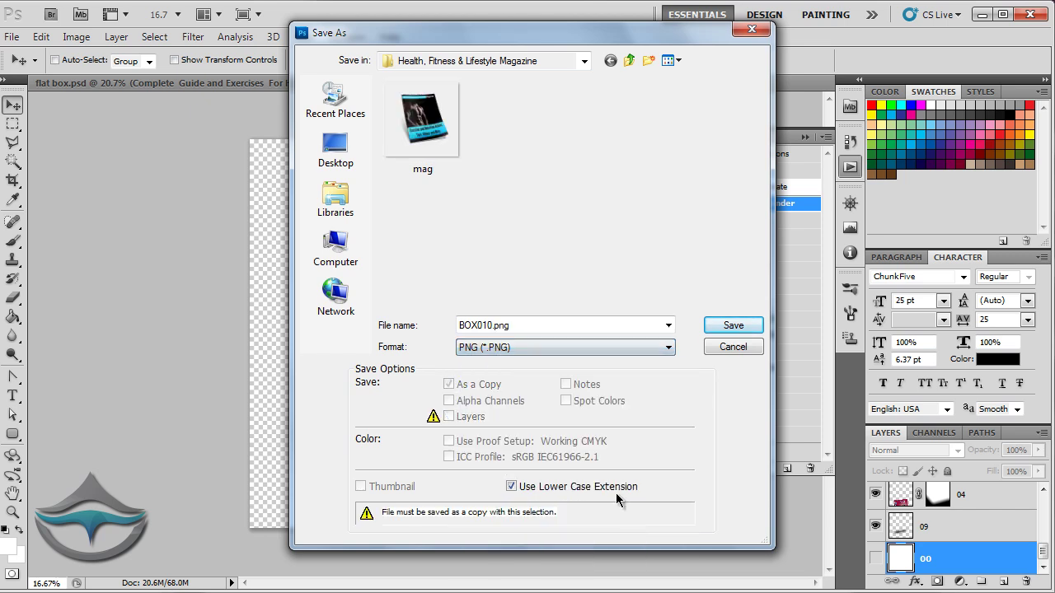
double_click(507, 325)
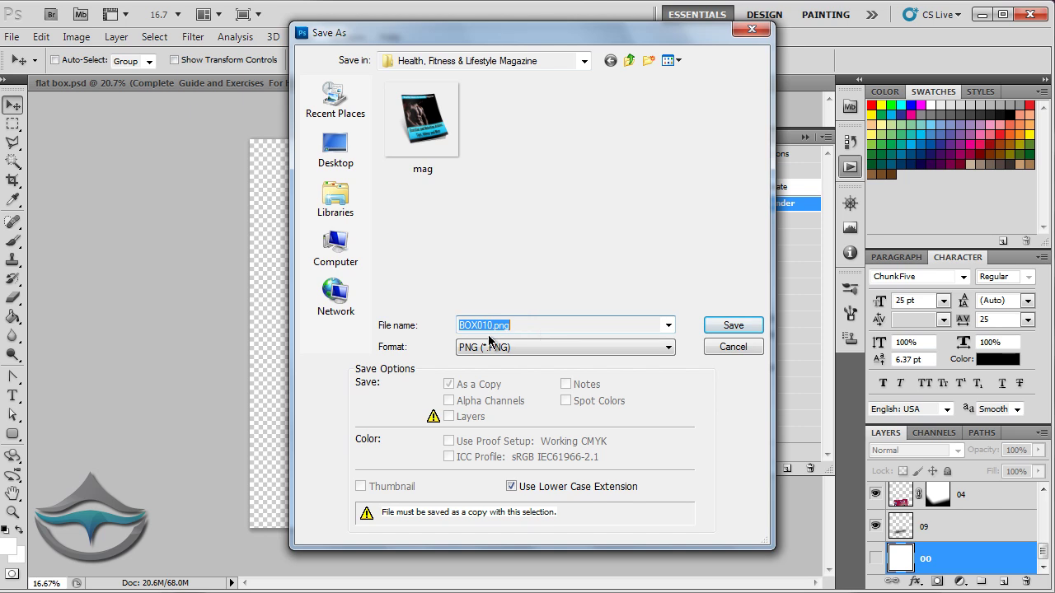
click(742, 346)
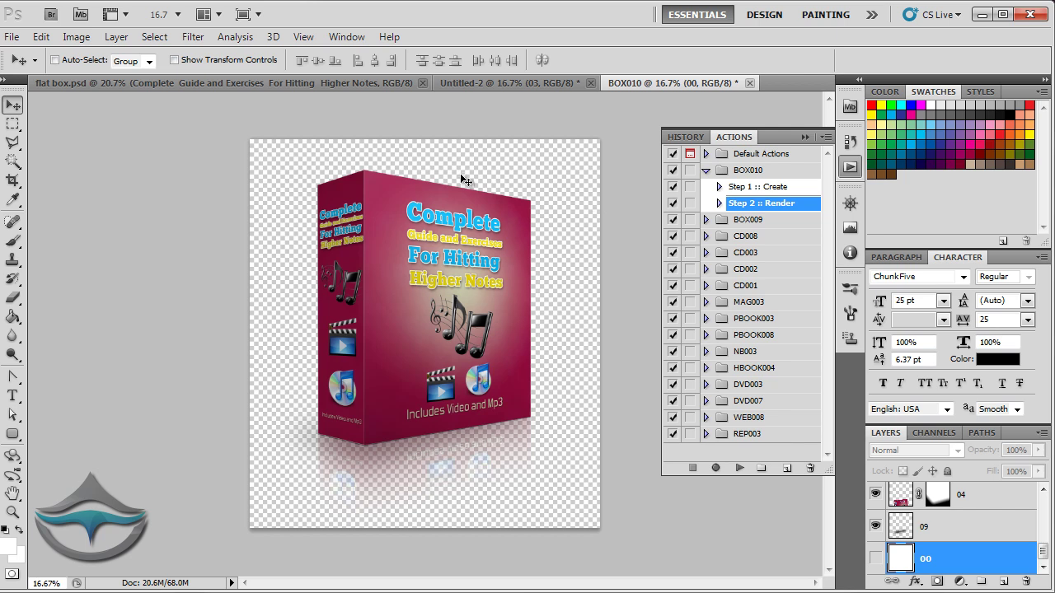
Step: Close the BOX010 mockup without saving and close the Untitled-2 document
click(750, 84)
click(536, 307)
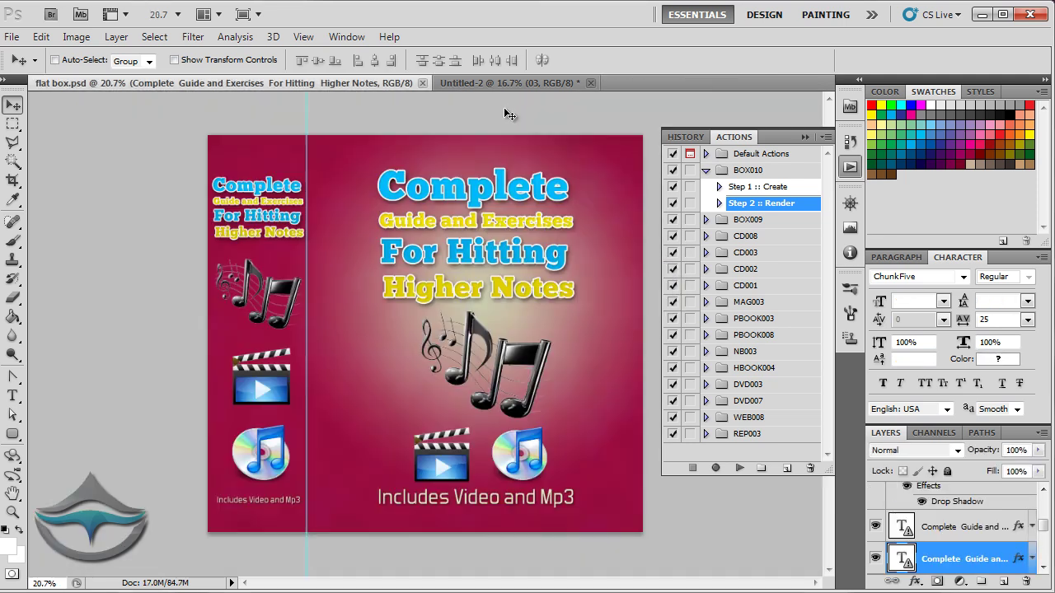
click(592, 83)
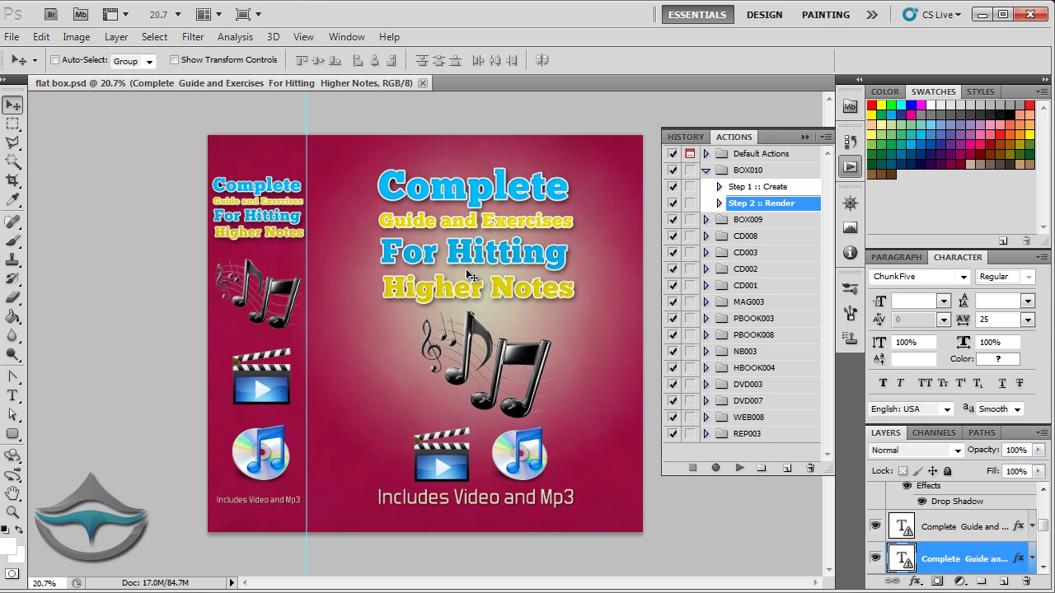
Step: Select the BOX010 action set and collapse its steps in the Actions panel
click(736, 182)
click(736, 171)
click(706, 170)
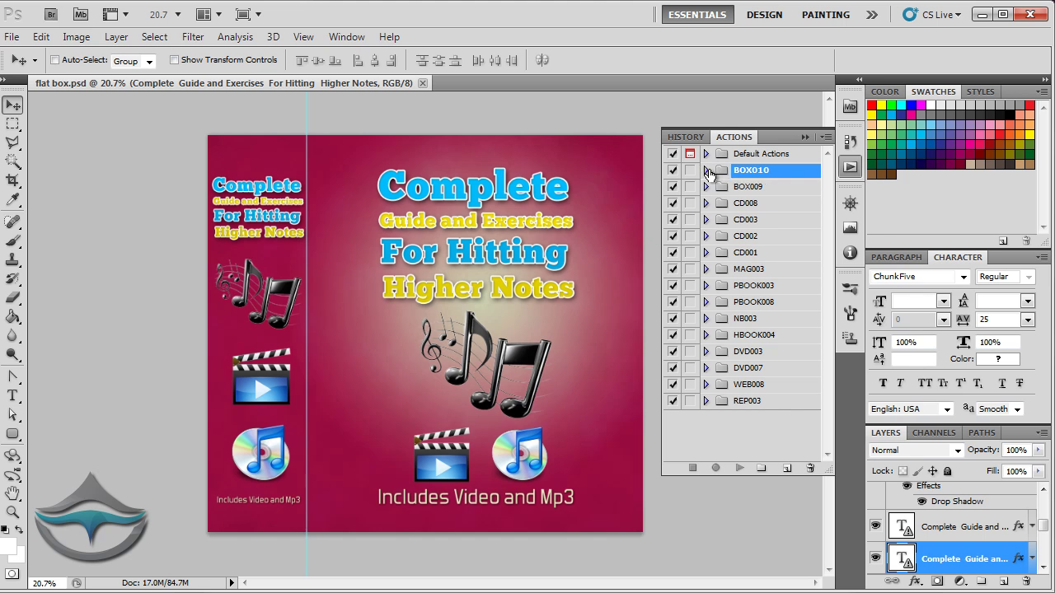